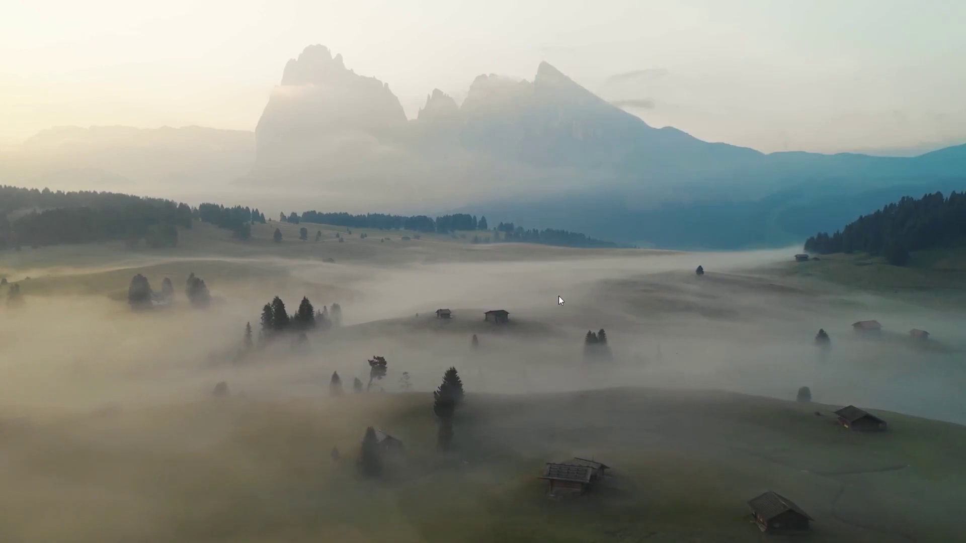
Step: Exit full-screen playback to get back to the Ripple Edit project workspace
key("Escape")
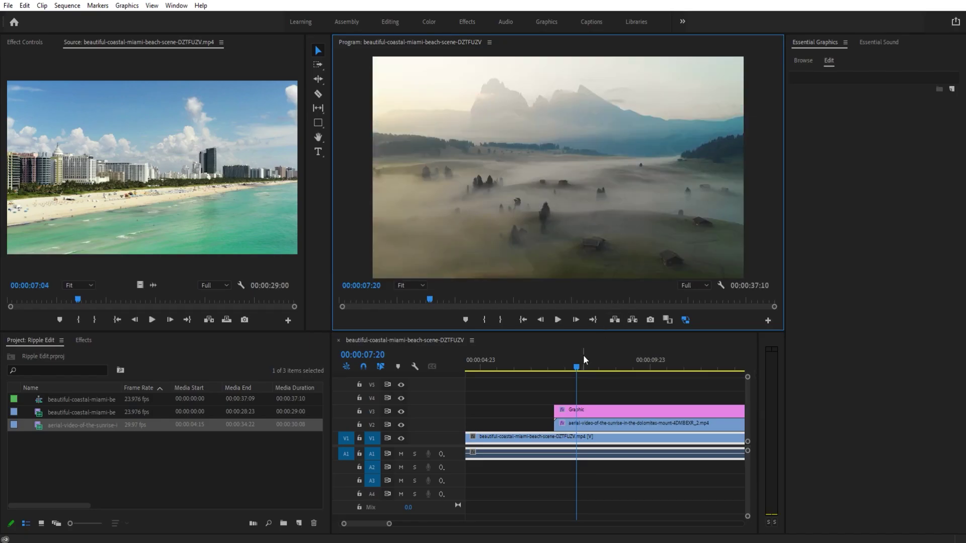
Step: Preview the existing circle wipe starting from 00:00:07:00
left_click(579, 382)
key("shift+Left")
key("shift+Left")
key("shift+Left")
key("shift+Left")
left_click(564, 398)
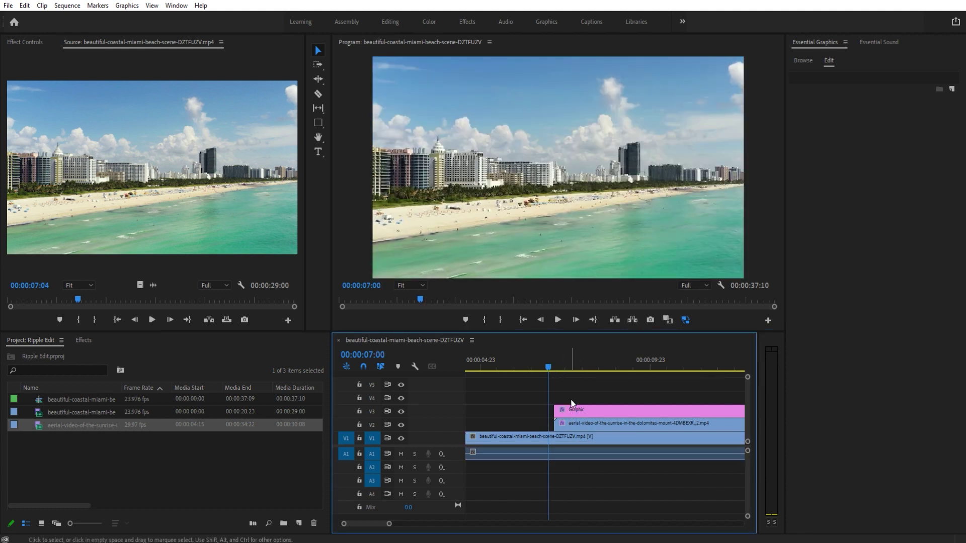
left_click_drag(548, 369, 560, 369)
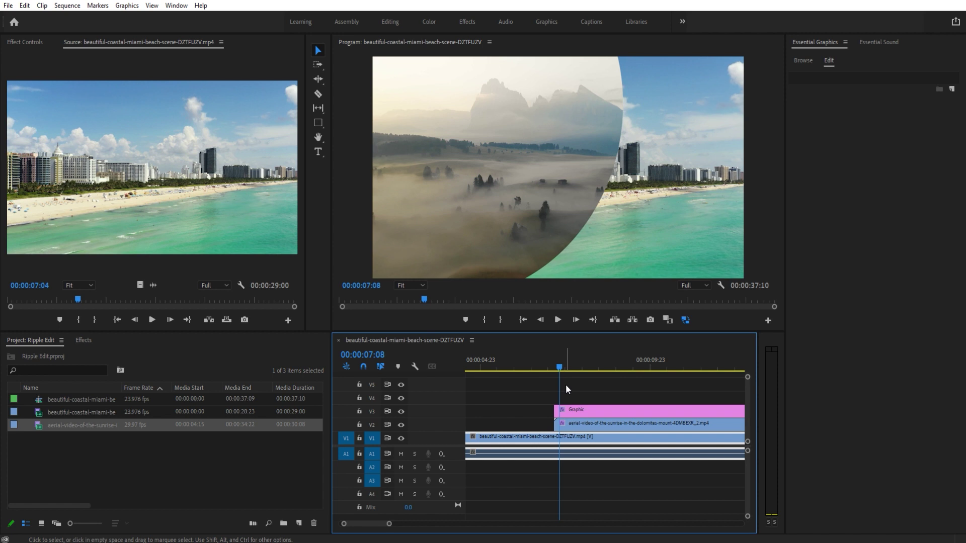
Step: Delete the Graphic and Dolomites clips, leaving only the Miami beach clip
left_click_drag(553, 370, 608, 375)
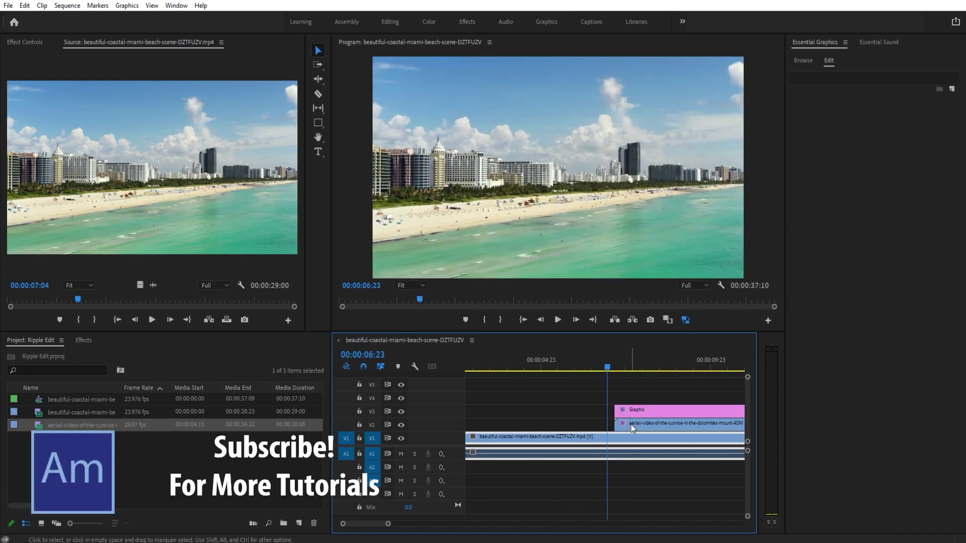
left_click(631, 410)
key("Delete")
Step: Place the Dolomites aerial clip on V2 at 00:00:07:00 and scrub into its start
mouse_move(608, 370)
left_mouse_down()
mouse_move(587, 362)
mouse_move(609, 366)
left_mouse_up()
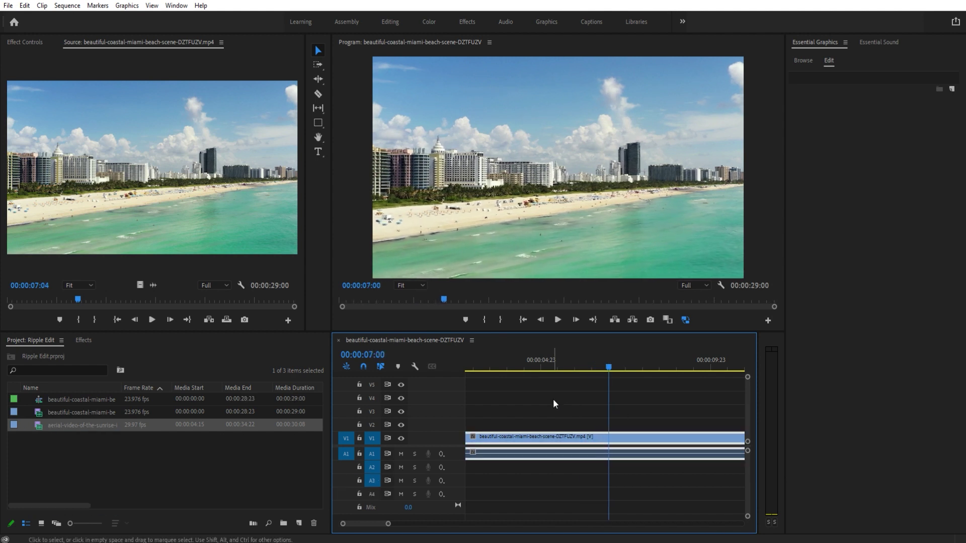
left_click(75, 418)
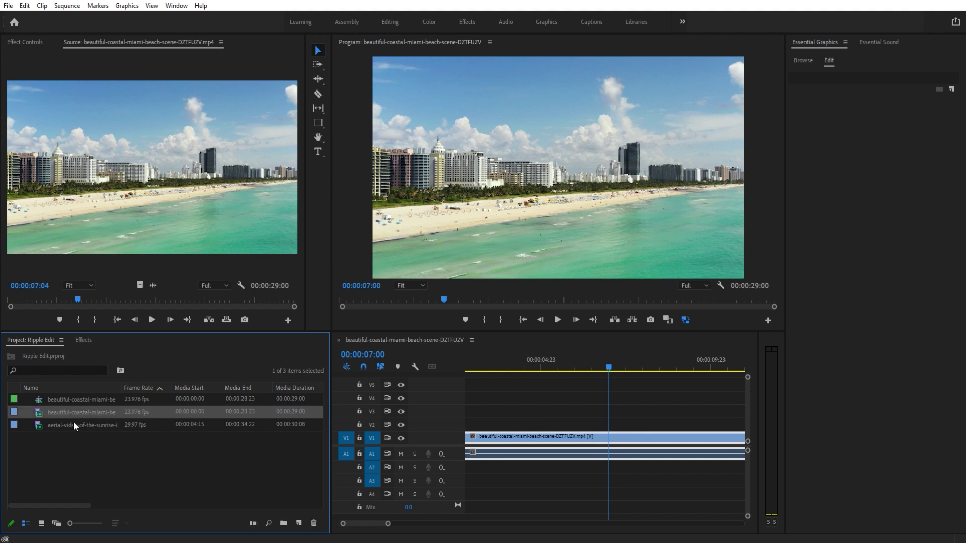
left_click_drag(76, 429, 612, 425)
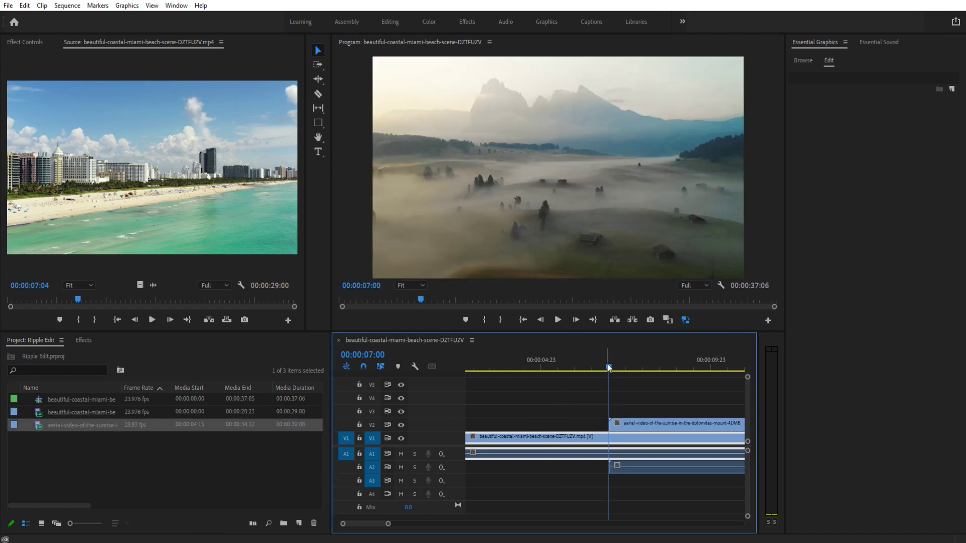
left_click(601, 366)
mouse_move(602, 366)
left_mouse_down()
mouse_move(624, 368)
mouse_move(608, 367)
left_mouse_up()
Step: Draw a small white ellipse, Shape 01, in the frame's top-left corner on V3
left_click(319, 124)
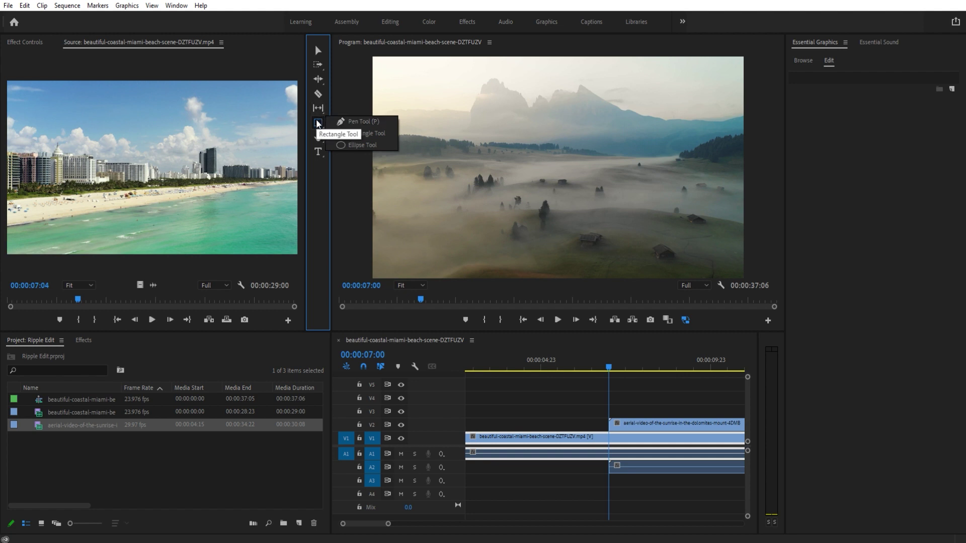
left_click(356, 146)
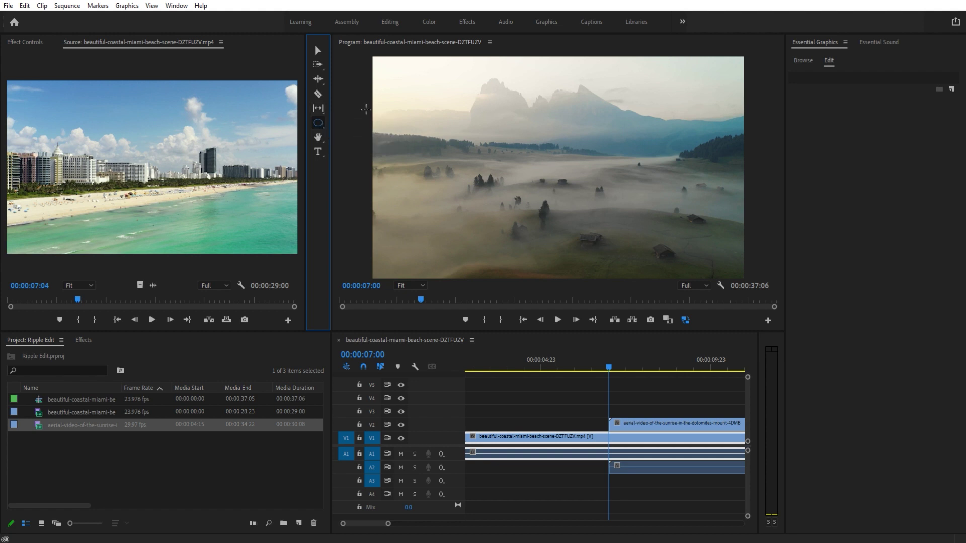
mouse_move(376, 60)
left_mouse_down()
mouse_move(470, 92)
mouse_move(438, 190)
mouse_move(487, 184)
mouse_move(518, 201)
mouse_move(441, 131)
mouse_move(393, 69)
left_mouse_up()
left_click(318, 51)
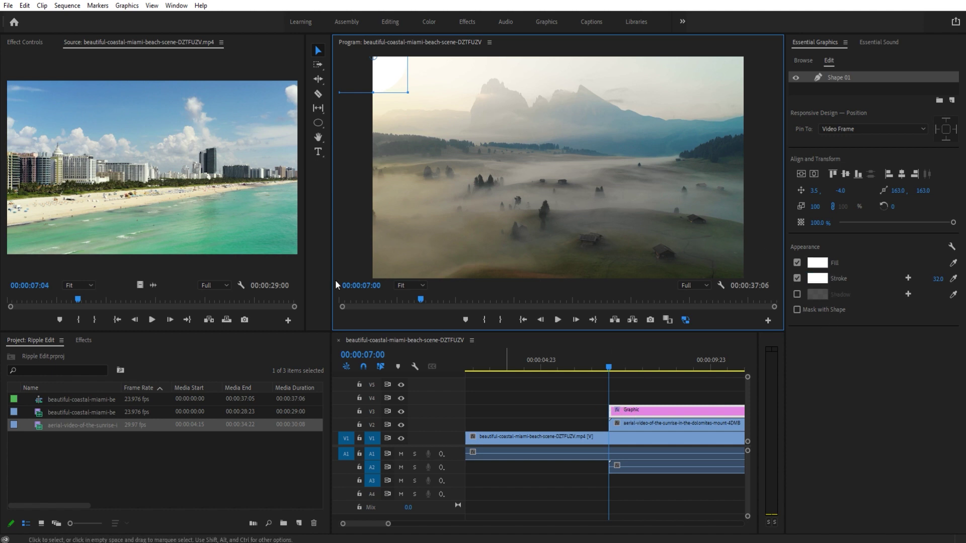
left_click(30, 41)
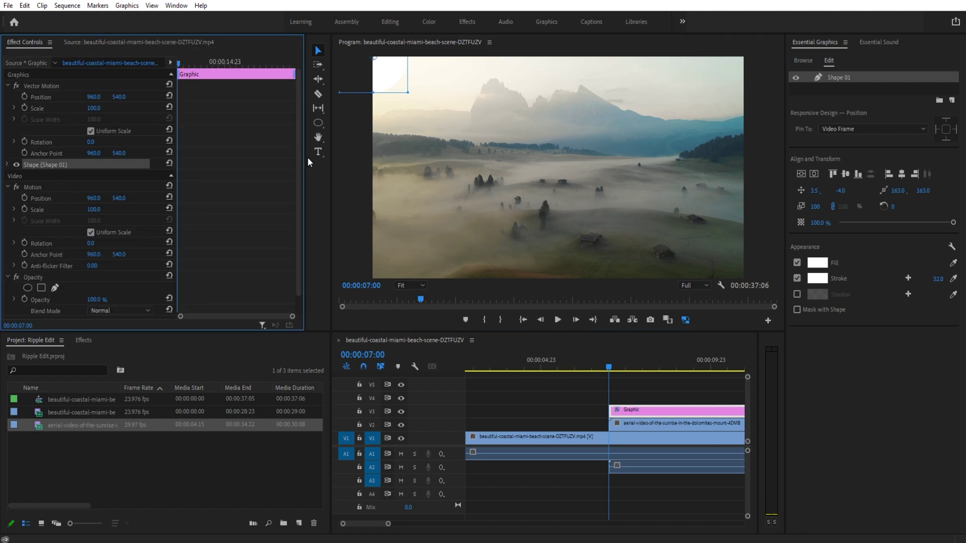
Step: Rename the Shape 01 layer to 'Sunbrust Transition' and expand its shape properties
double_click(838, 77)
right_click(837, 77)
double_click(837, 76)
triple_click(843, 76)
type("Sunbrust Transition")
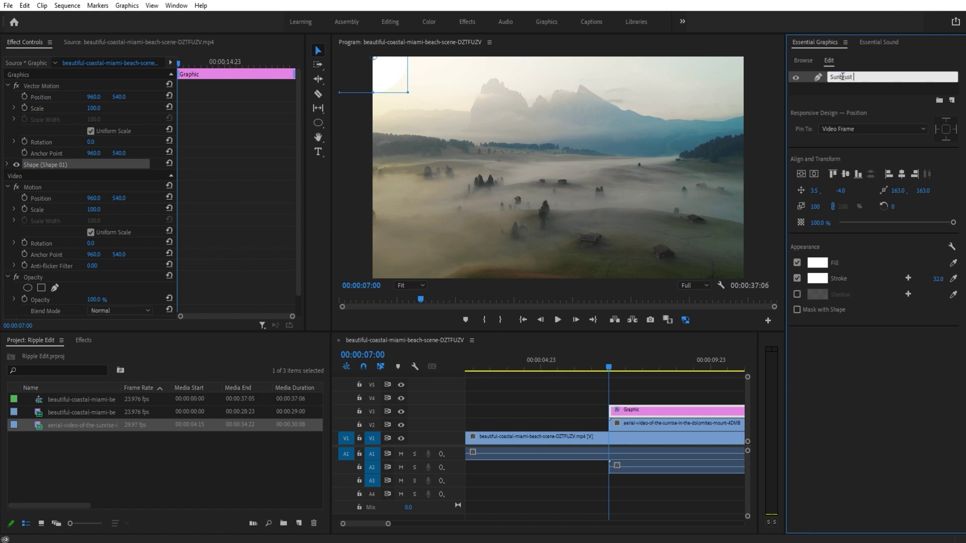
key("Return")
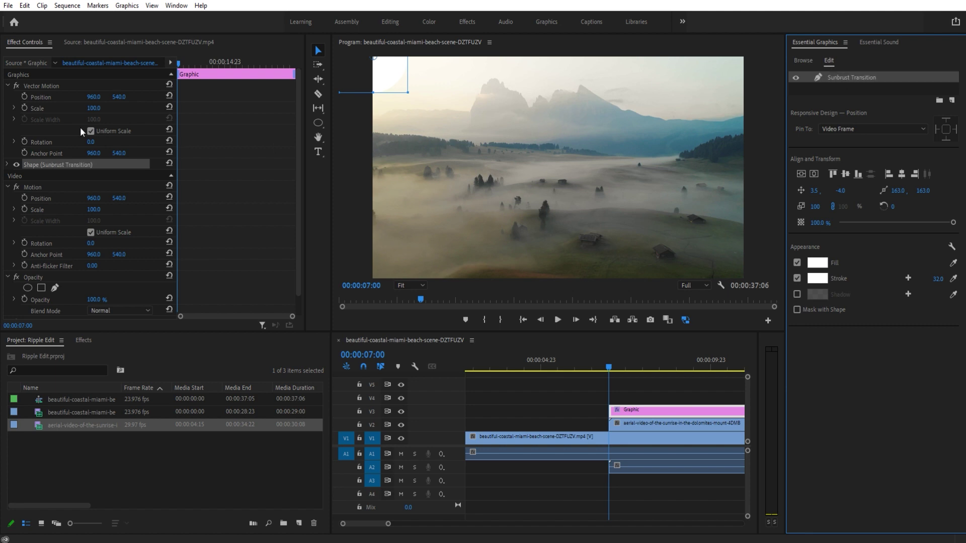
left_click(7, 165)
scroll(78, 204, "down", 2)
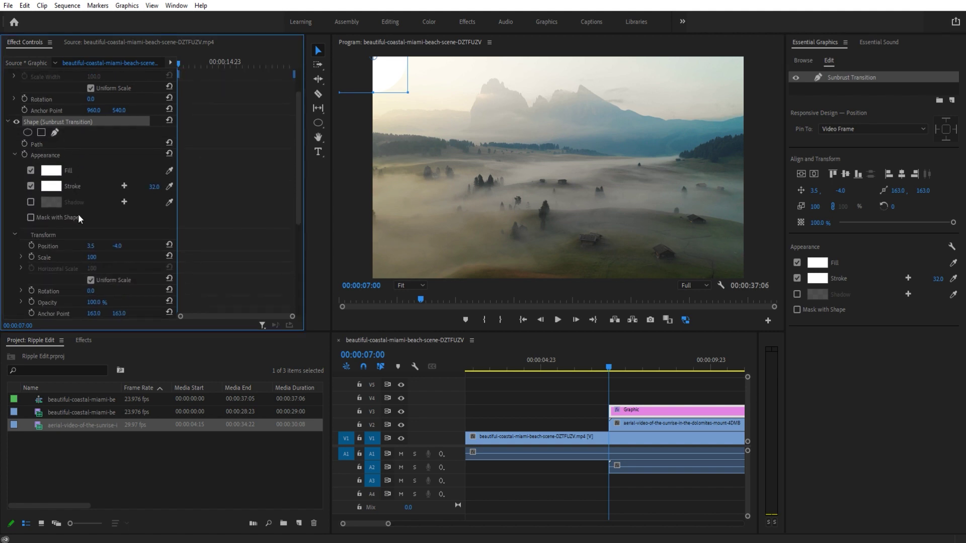
Step: Keyframe the circle's Scale from 0 at 00:00:07:00 to 1313 at 00:00:07:10
left_click(31, 258)
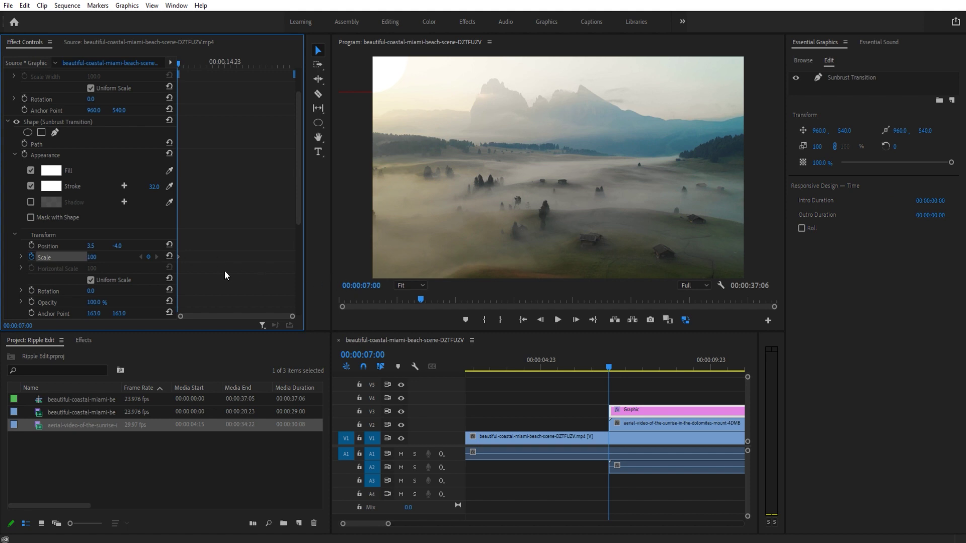
left_click(107, 257)
left_click(576, 320)
left_click(577, 320)
left_click(576, 319)
left_click(576, 320)
left_click(576, 320)
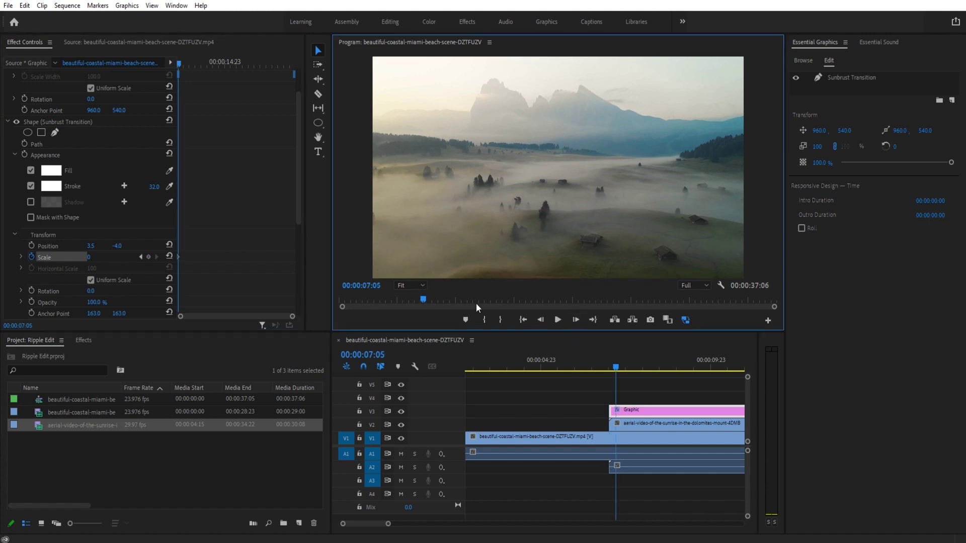
key("shift+Right")
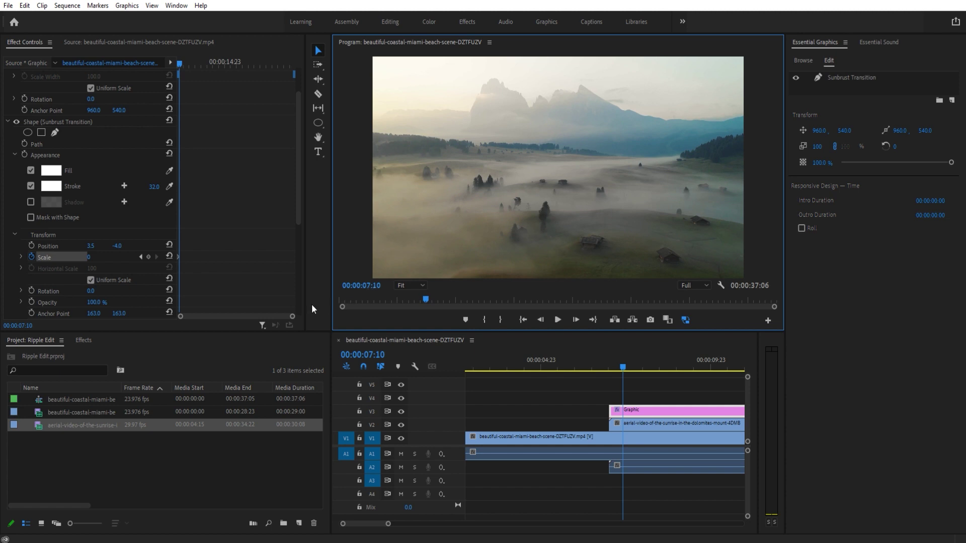
left_click(91, 258)
left_click_drag(95, 258, 181, 258)
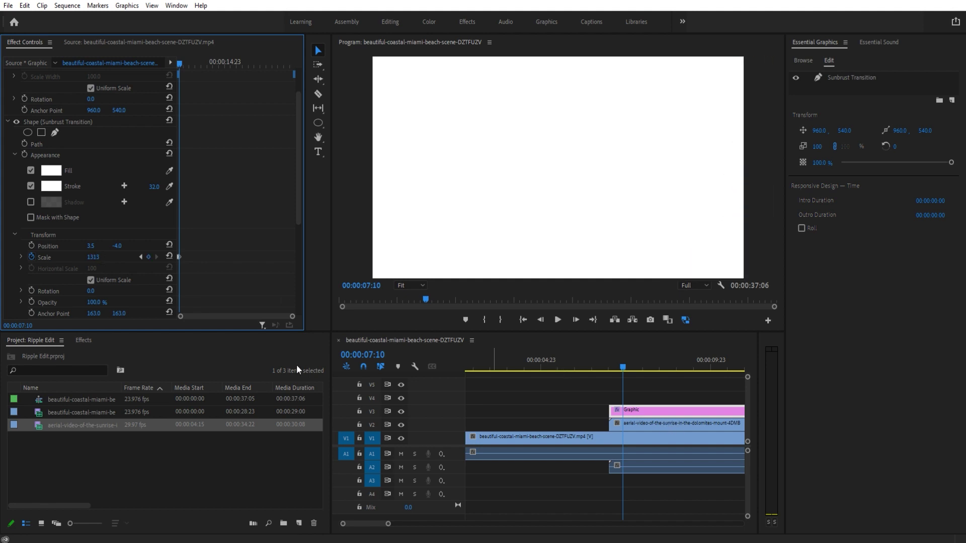
left_click(83, 343)
Step: Search 'track ma' and apply Track Matte Key to the Dolomites clip on V2
left_click(58, 356)
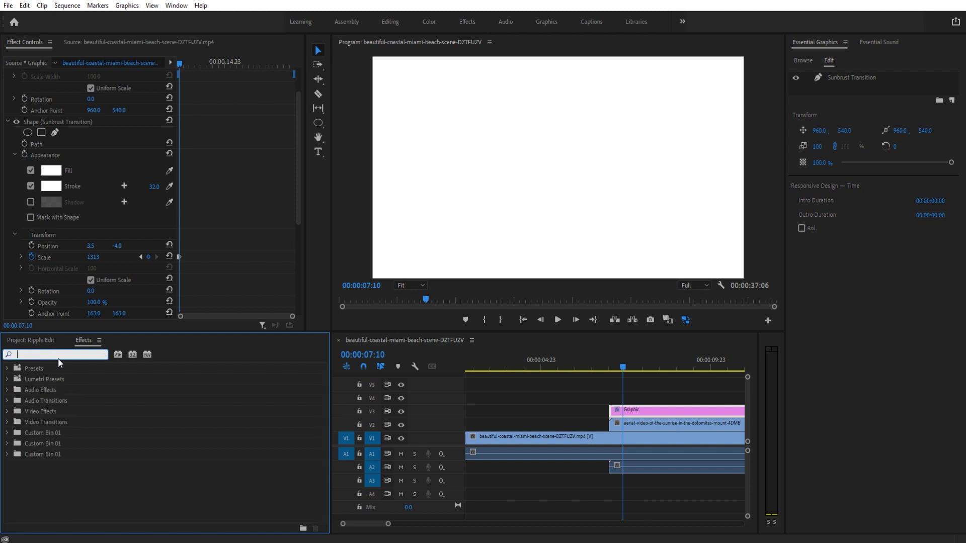
type("track mat")
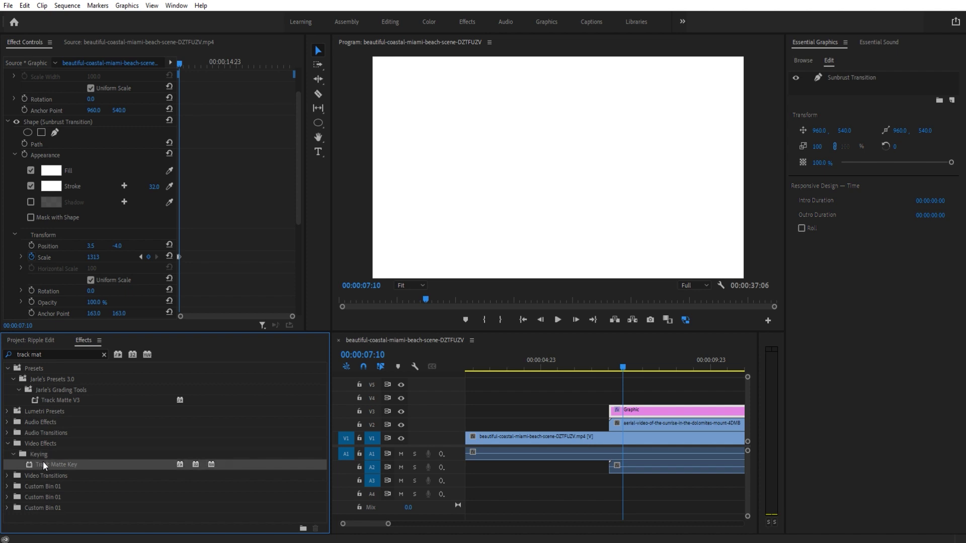
left_click_drag(43, 462, 660, 431)
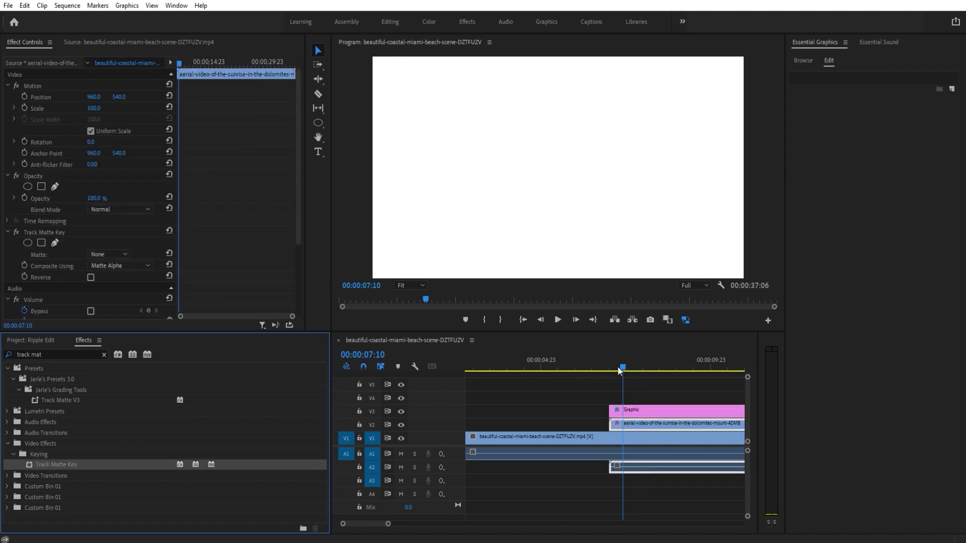
left_click(38, 232)
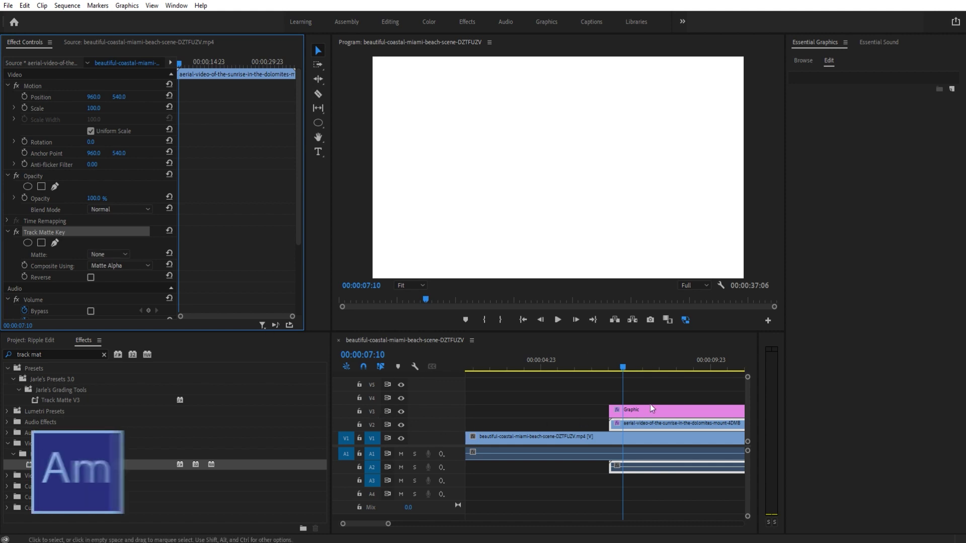
Step: Set the Dolomites clip's Track Matte Key matte to Video 3
left_click(634, 413)
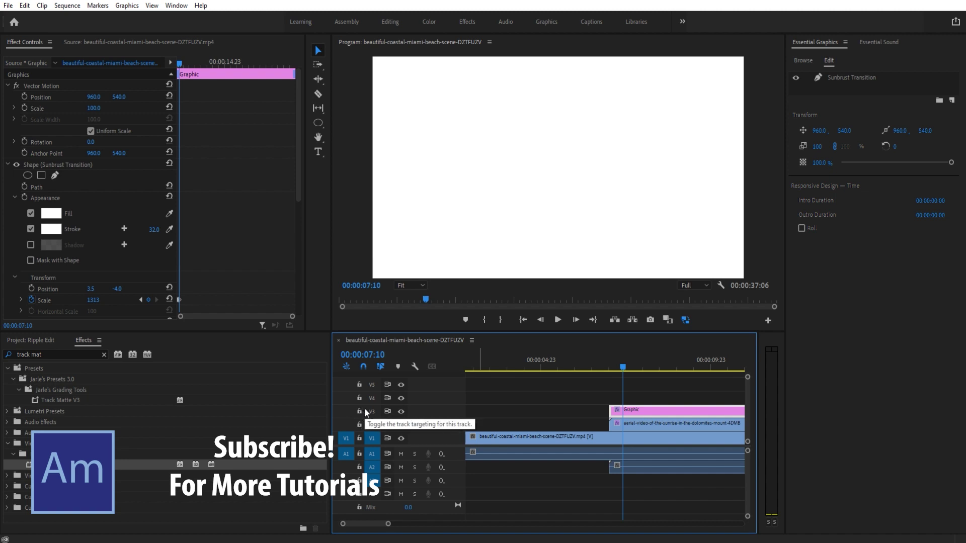
left_click(681, 423)
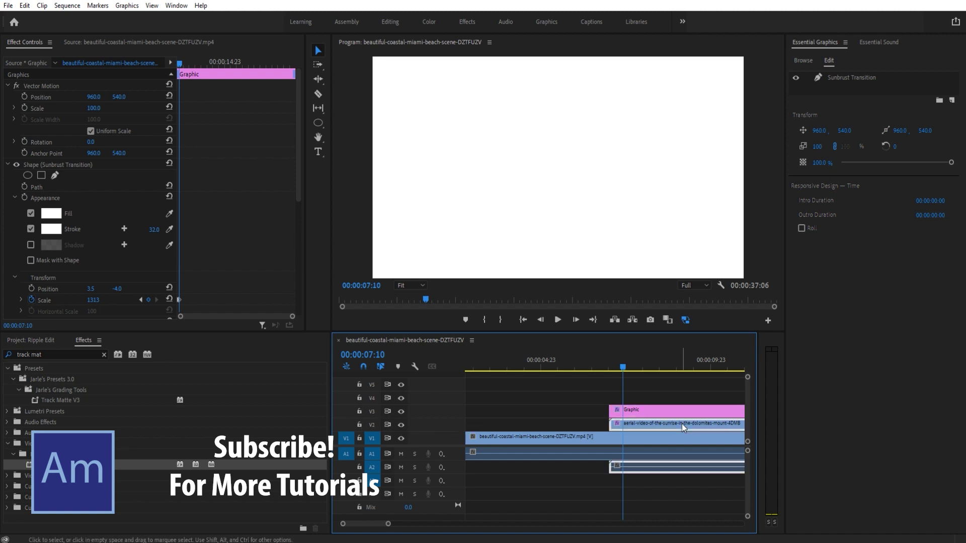
left_click(92, 253)
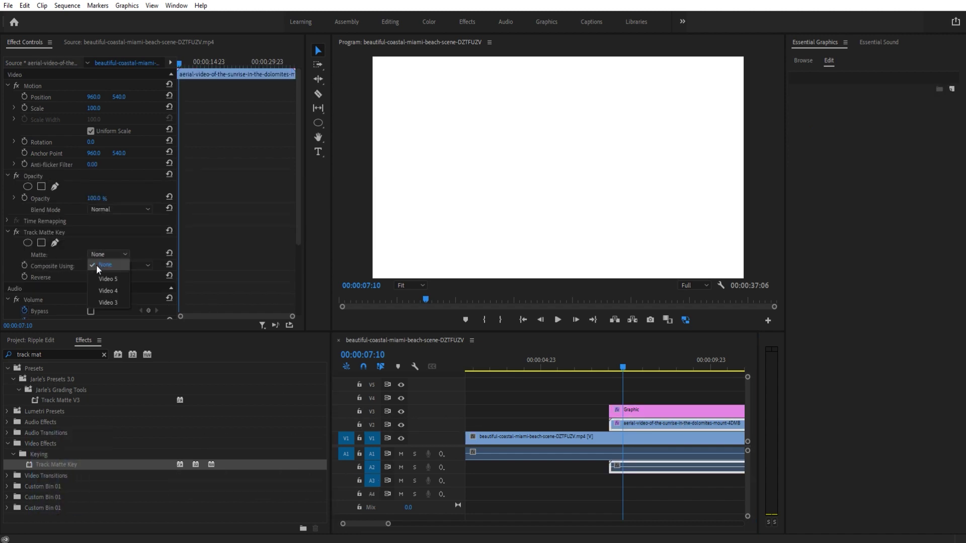
left_click(105, 302)
left_click(619, 370)
Step: Play and scrub through the transition to check the matte
left_click(602, 437)
key("space")
key("space")
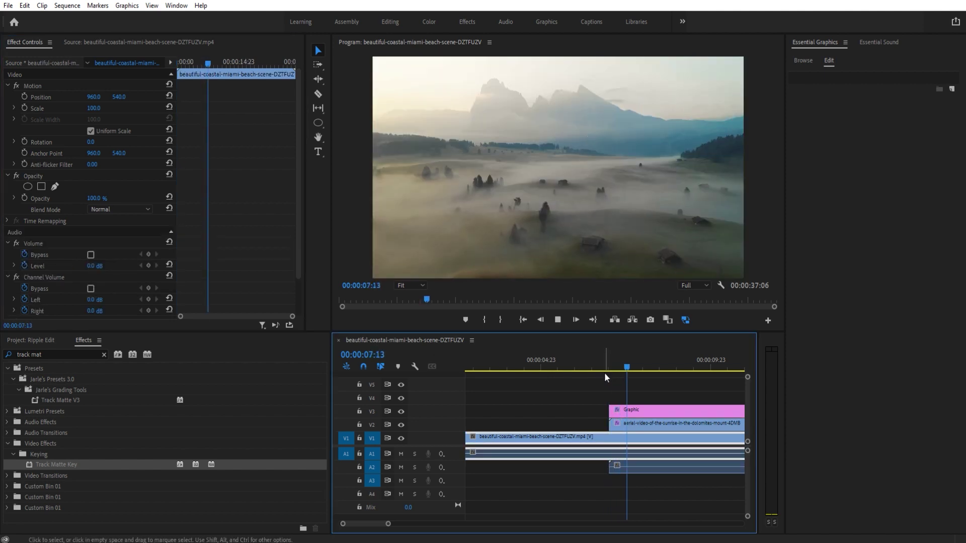
left_click_drag(617, 372, 626, 390)
Step: Select the sunburst graphic and zoom the keyframe view around 07:12 to show Scale graphs
left_click(647, 411)
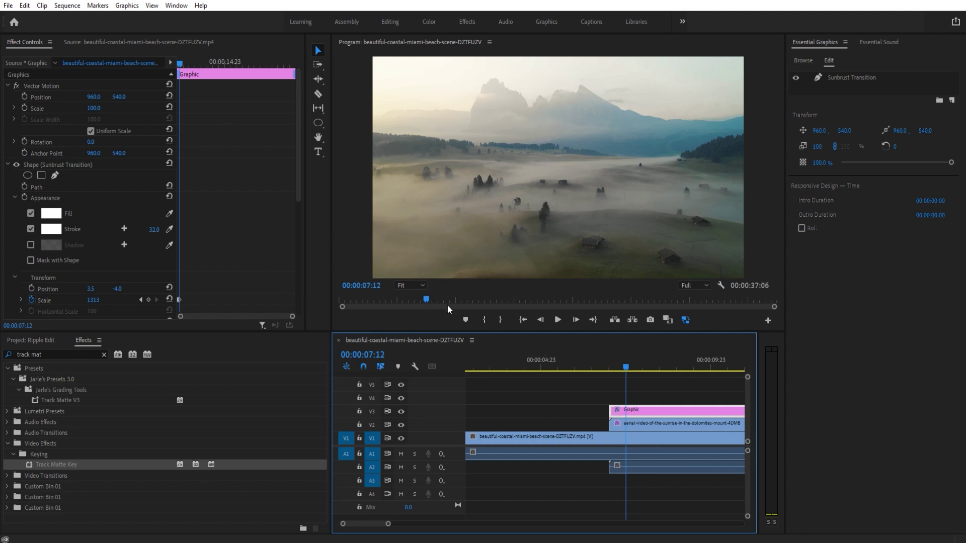
scroll(269, 309, "down", 2)
left_click_drag(293, 317, 251, 313)
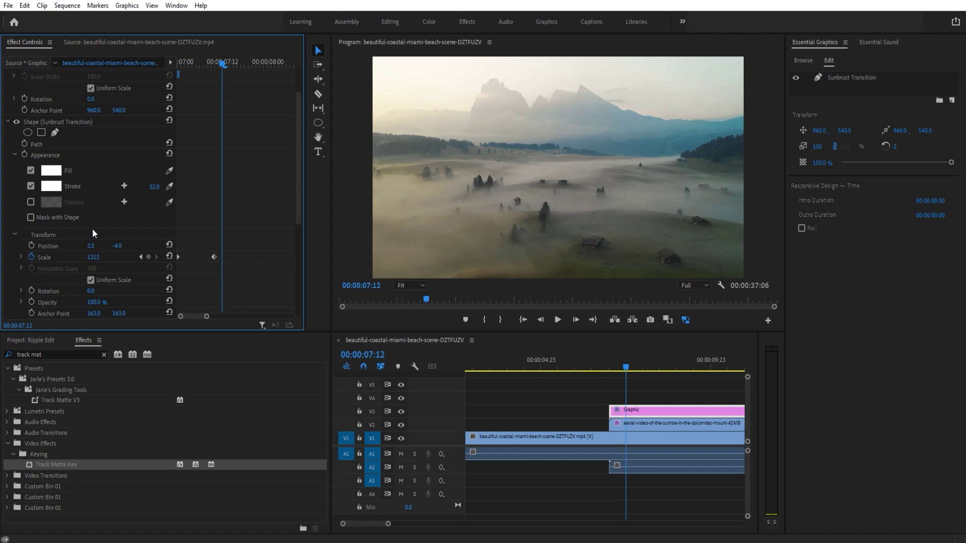
left_click(21, 257)
scroll(250, 261, "down", 2)
Step: Apply Ease In to the last Scale keyframe and Ease Out to the first, then preview
right_click(213, 216)
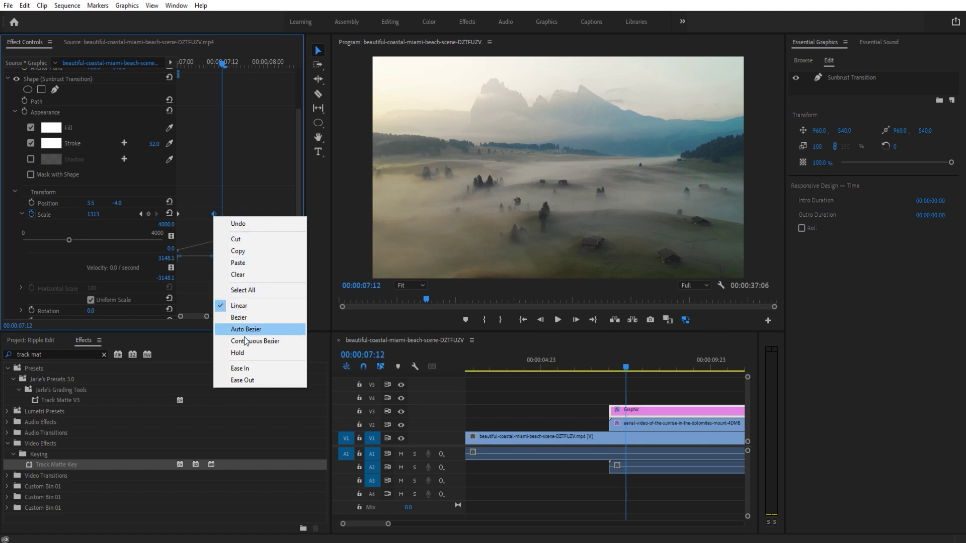
left_click(244, 373)
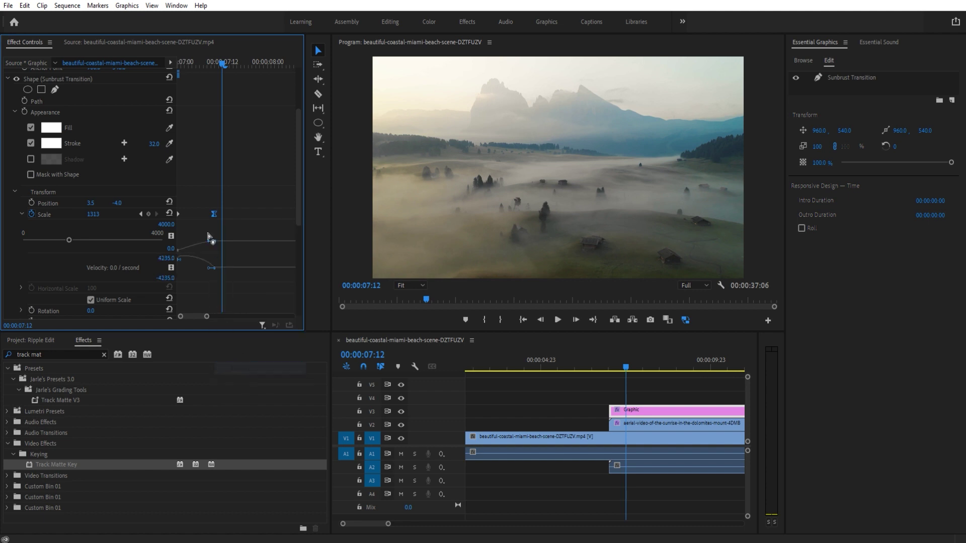
left_click(180, 214)
right_click(180, 214)
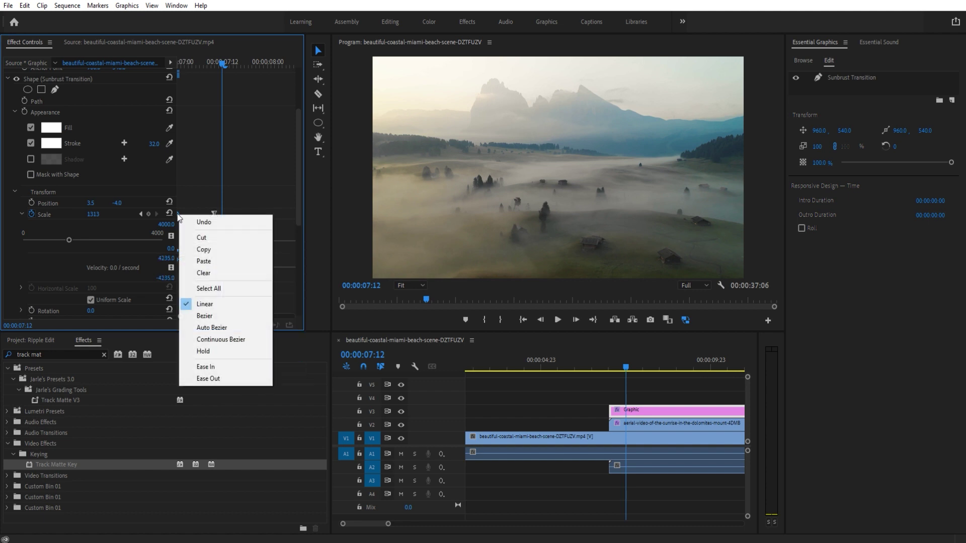
left_click(223, 378)
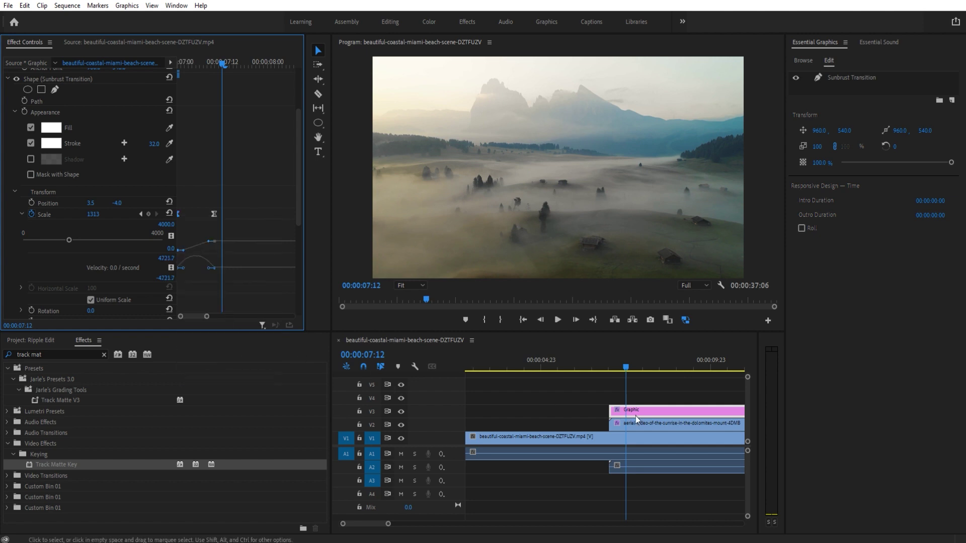
left_click_drag(628, 372, 613, 369)
scroll(246, 254, "down", 2)
left_click(677, 411)
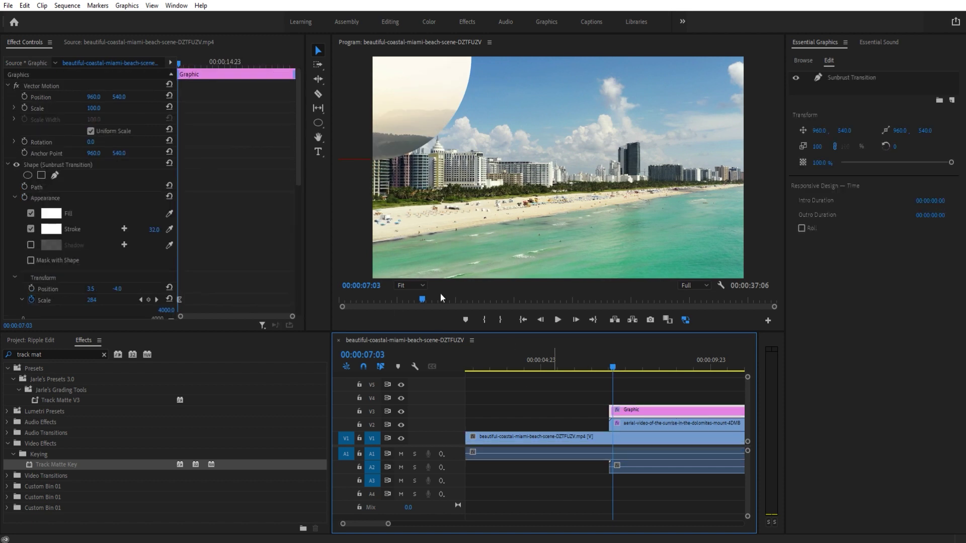
left_click_drag(293, 316, 250, 316)
scroll(271, 264, "down", 2)
left_click(614, 371)
left_click_drag(614, 370, 610, 370)
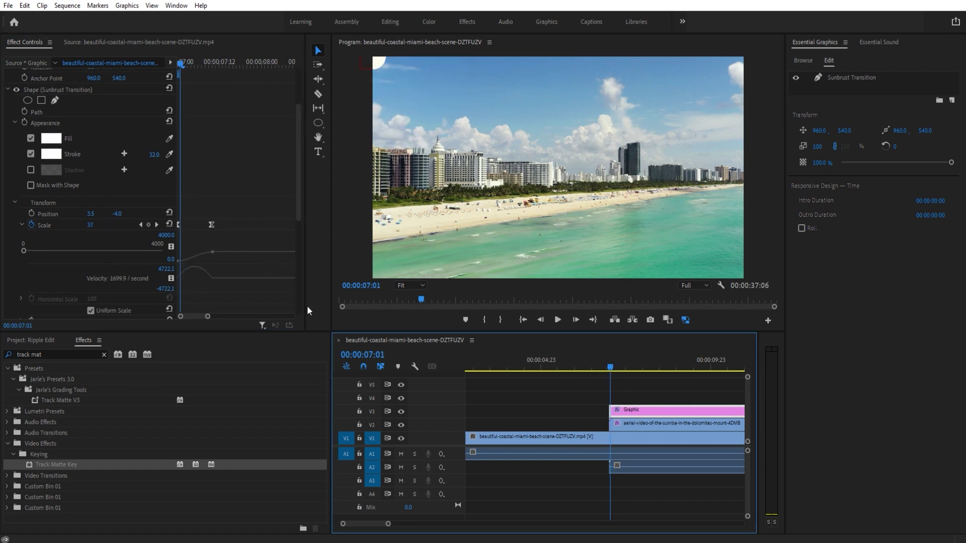
key("space")
key("space")
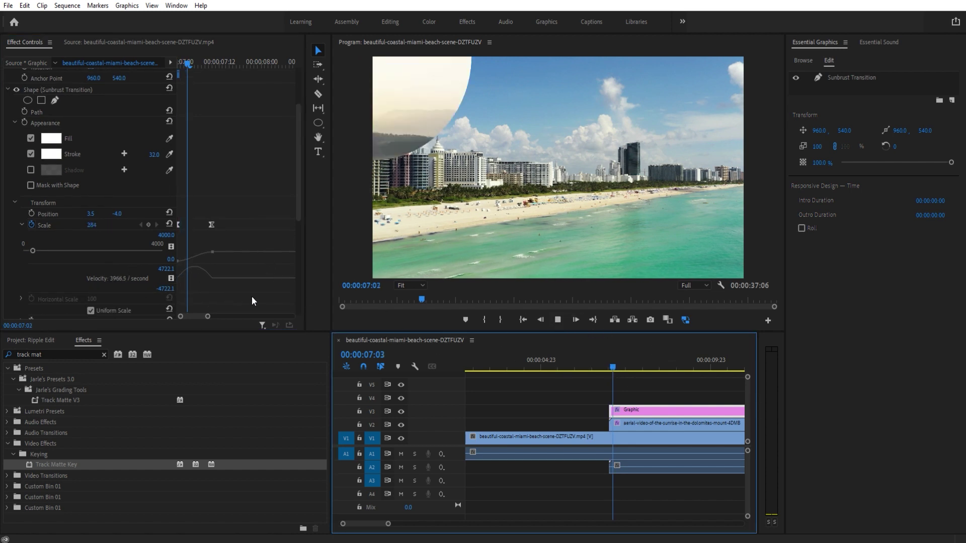
left_click_drag(211, 63, 216, 108)
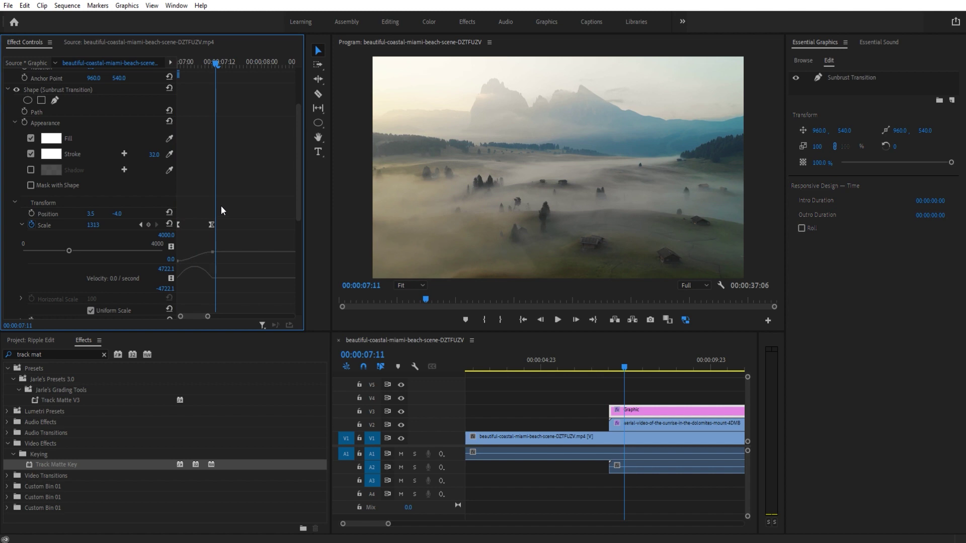
Step: Apply Ease Out to both Scale keyframes and play the wipe from the clip start
right_click(213, 224)
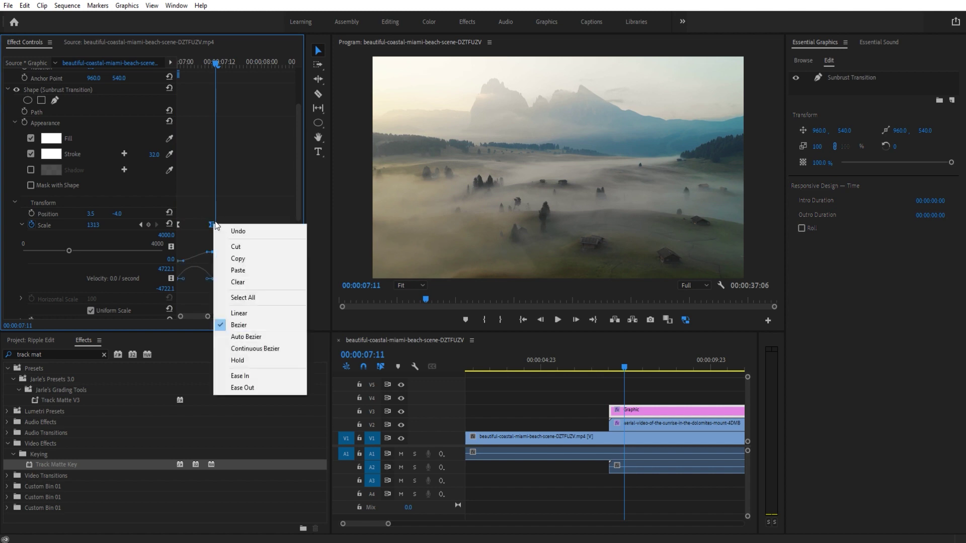
left_click(241, 388)
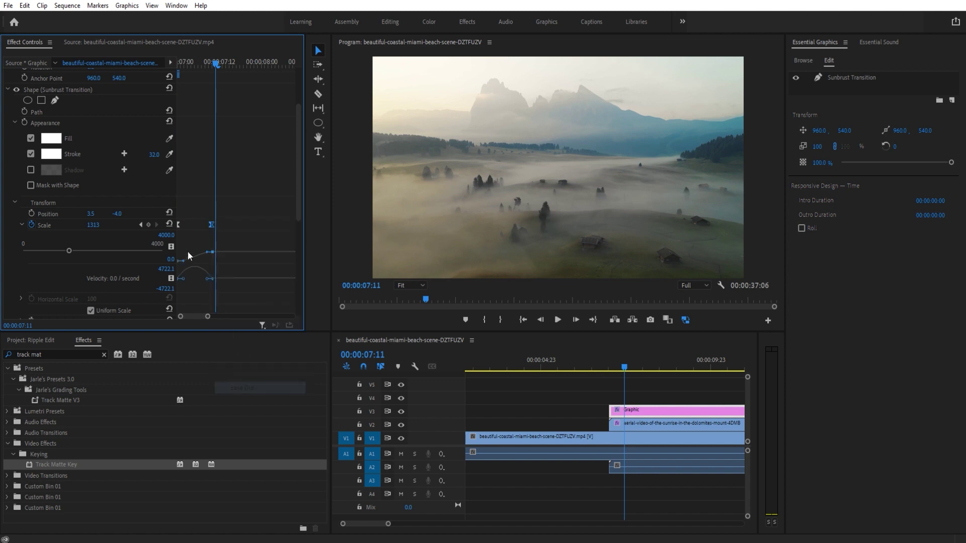
right_click(180, 225)
left_click(224, 391)
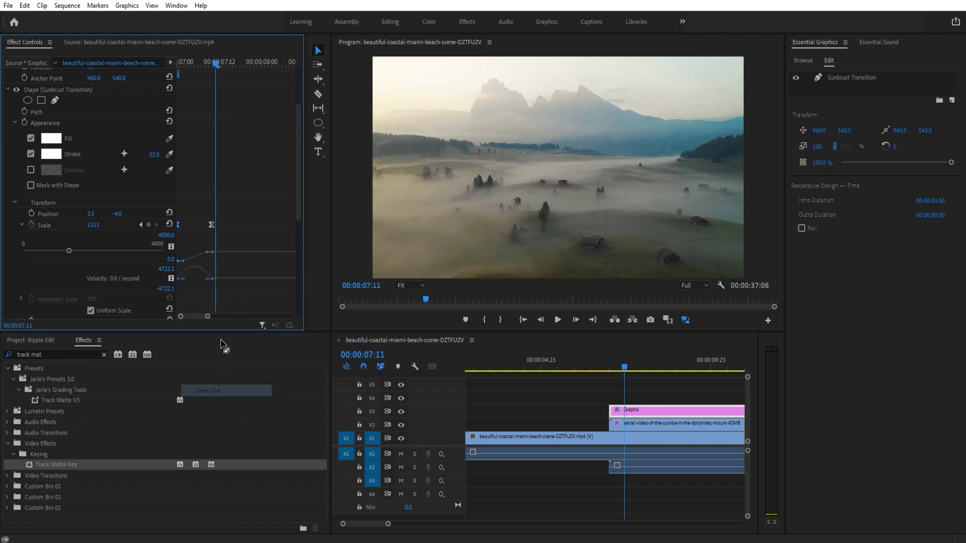
left_click(180, 62)
key("space")
key("space")
Step: Lengthen the Scale keyframe's bezier handle for stronger easing and review the wipe to 07:05
right_click(213, 225)
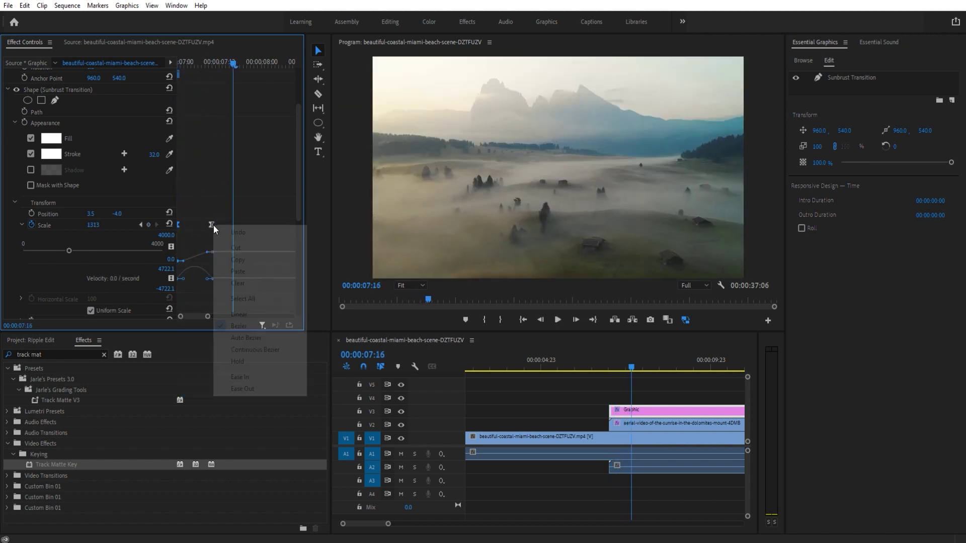
left_click(210, 252)
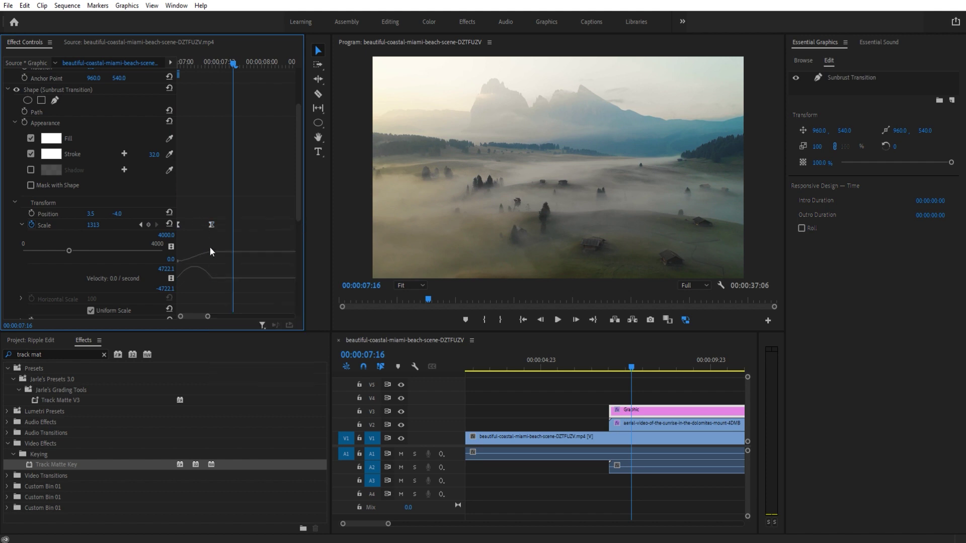
left_click_drag(209, 278, 199, 280)
left_click(604, 366)
key("space")
left_click_drag(609, 369, 620, 371)
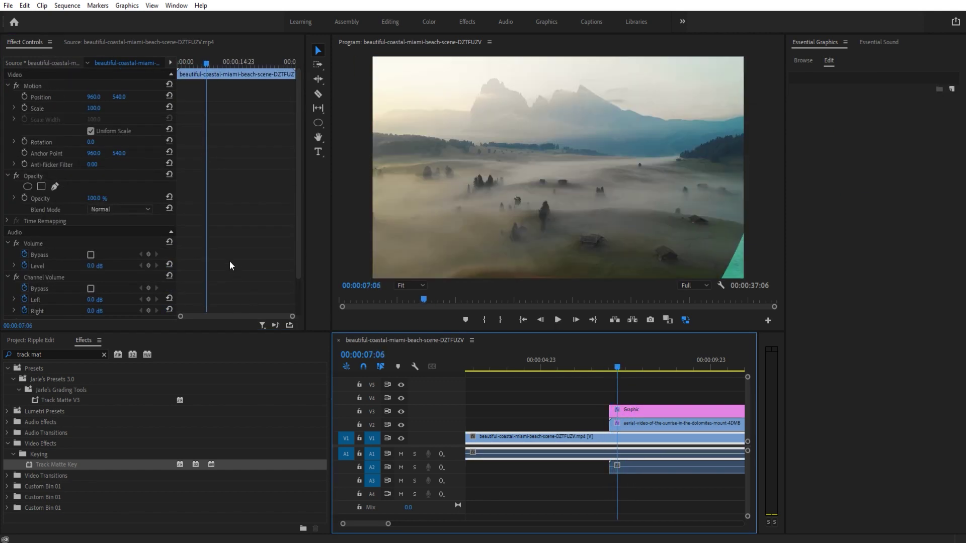
left_click(663, 411)
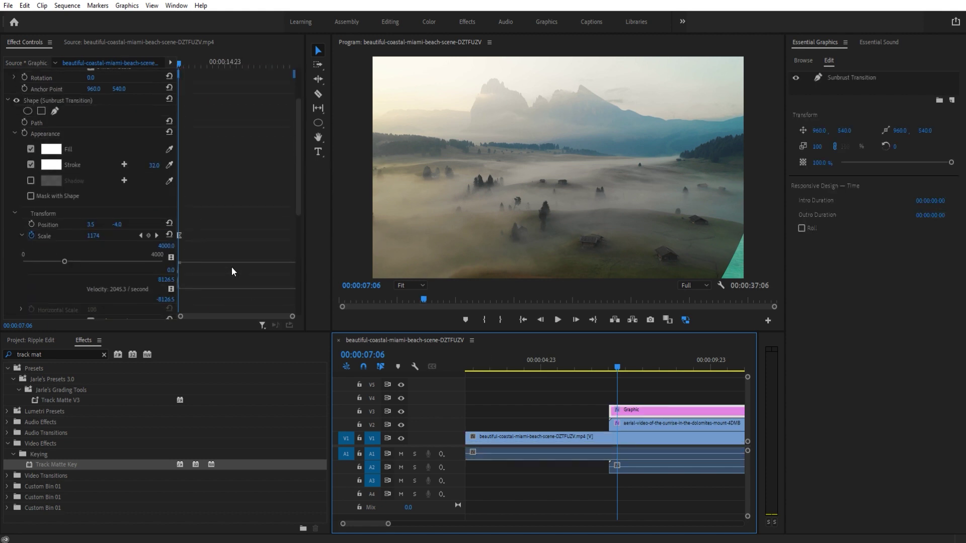
left_click_drag(292, 317, 248, 318)
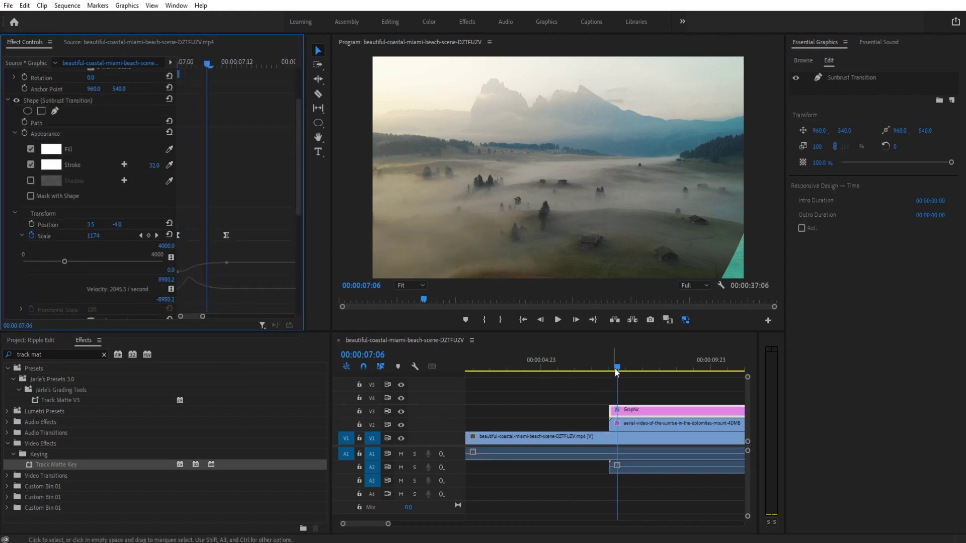
left_click(600, 366)
left_click(621, 388)
key("space")
mouse_move(614, 370)
left_mouse_down()
mouse_move(595, 367)
mouse_move(614, 373)
left_mouse_up()
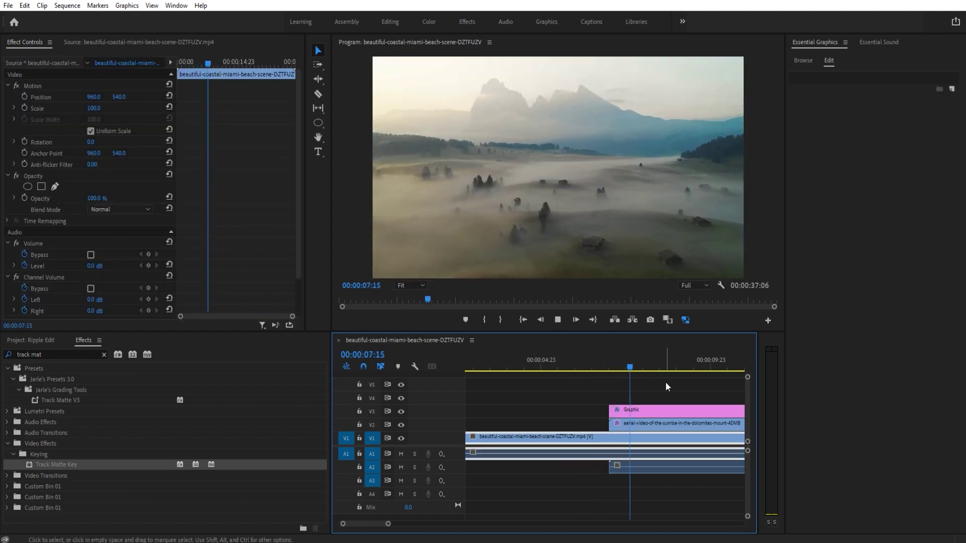